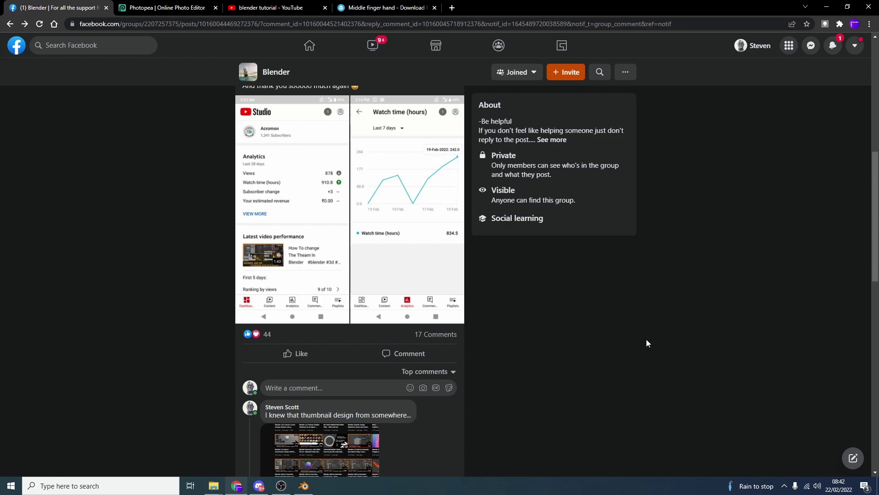
Scroll through the Blender group post celebrating the YouTube channel's monetization
scroll(647, 342, "up", 3)
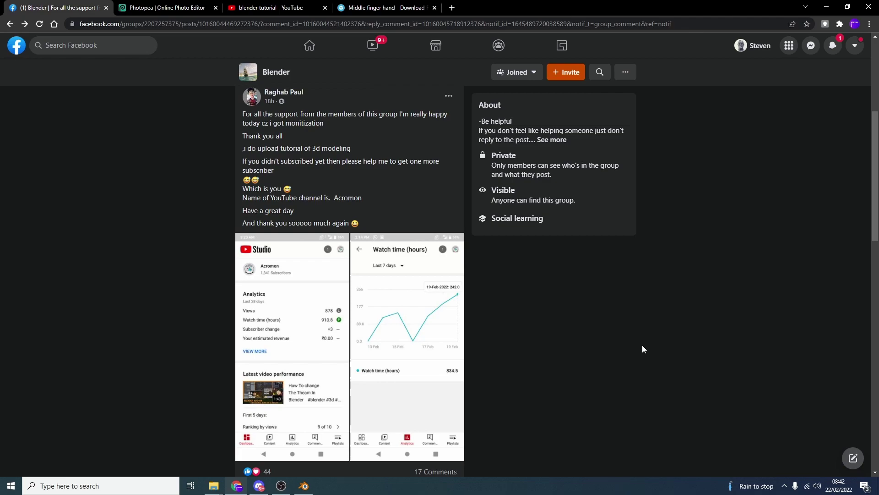
scroll(642, 346, "down", 2)
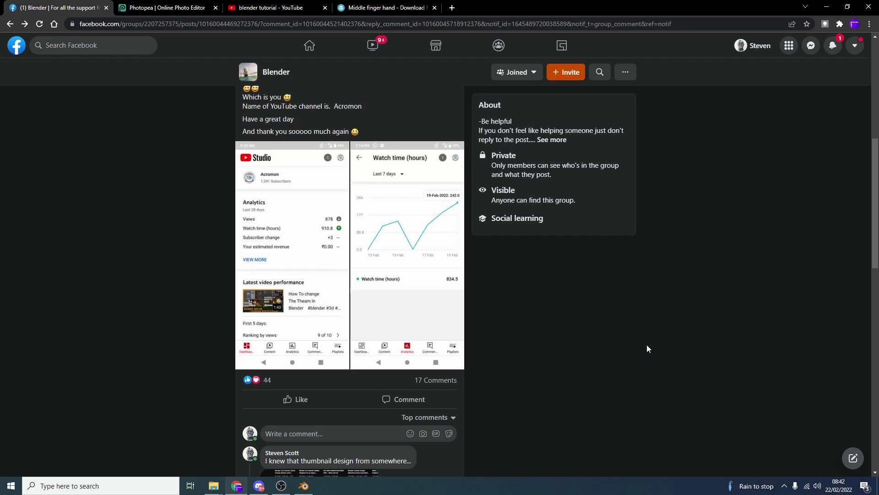
View the analytics screenshot, then open the first comment's Blender thumbnails image full-size
left_click(323, 322)
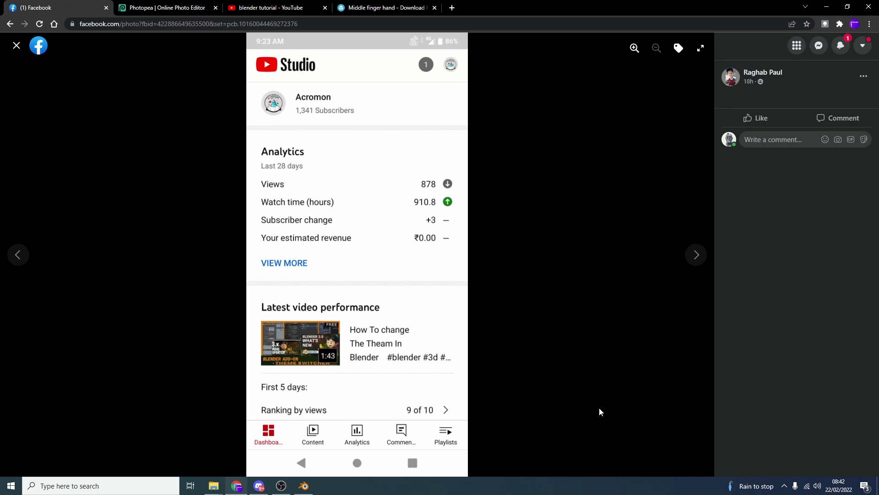
left_click(17, 45)
scroll(411, 319, "down", 5)
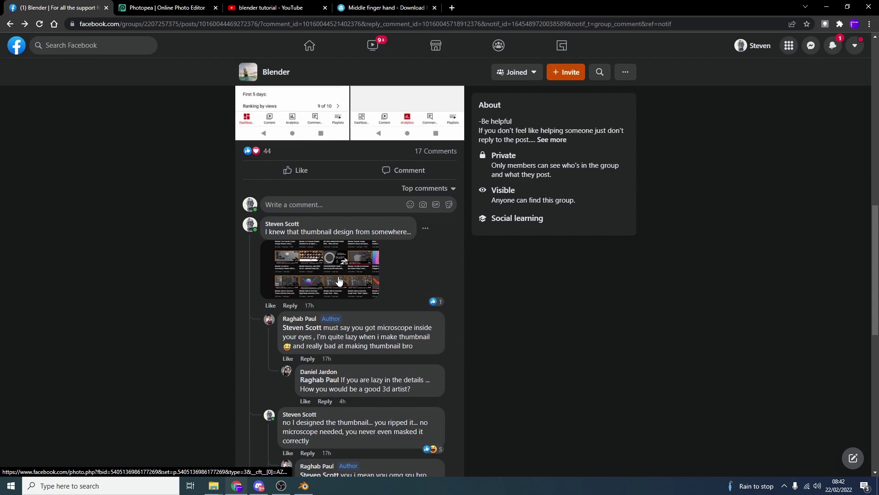
left_click(349, 289)
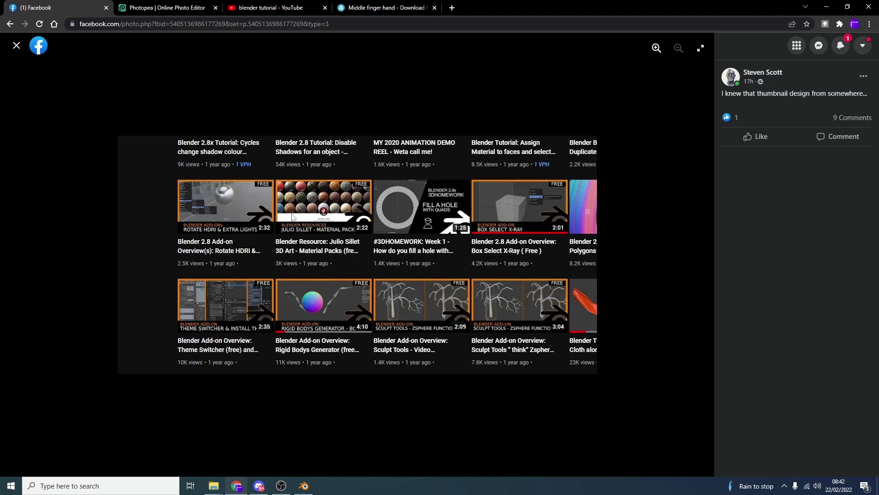
Browse up and down the YouTube 'blender tutorial' search results, looking over the thumbnails
left_click(257, 8)
scroll(451, 225, "up", 2)
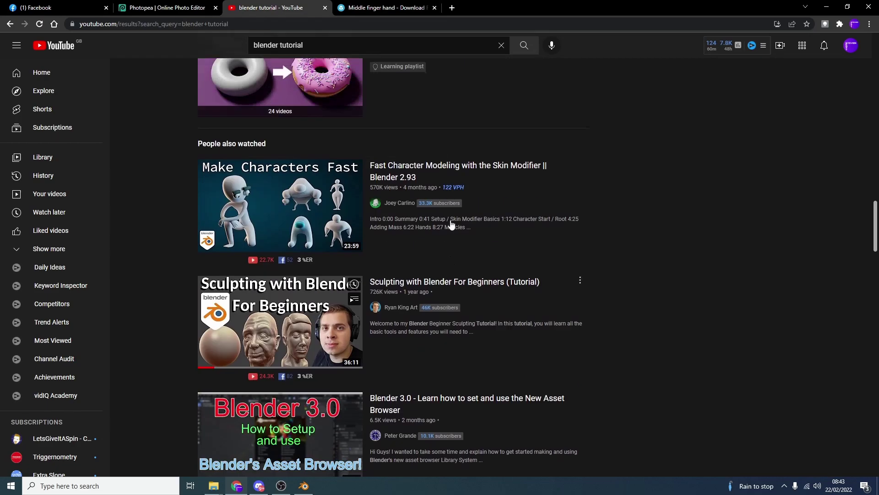
scroll(451, 224, "up", 15)
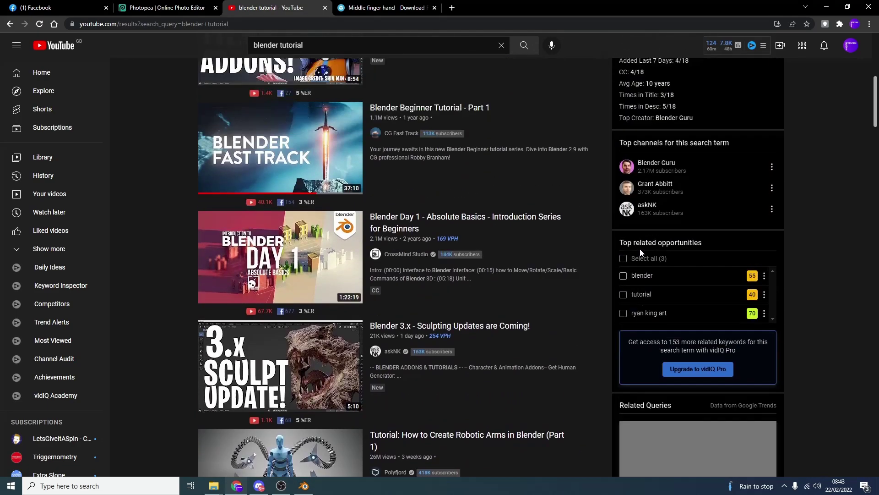
scroll(641, 251, "up", 6)
mouse_move(285, 122)
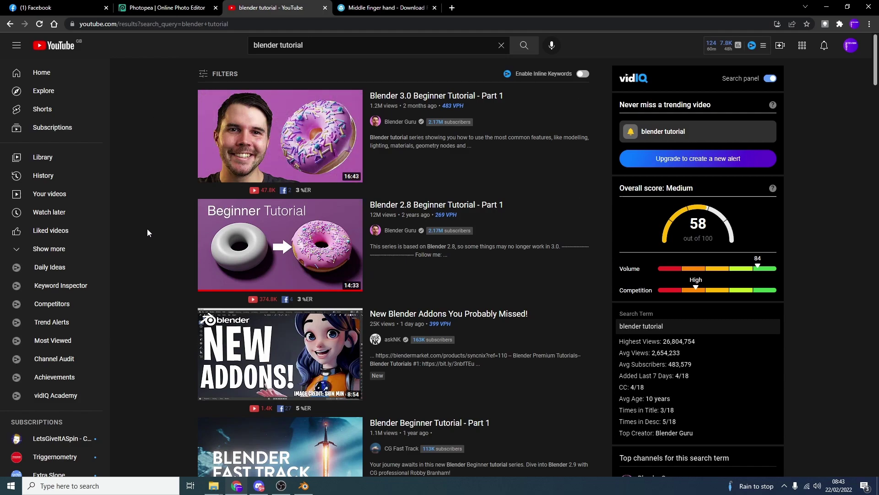
scroll(341, 259, "down", 2)
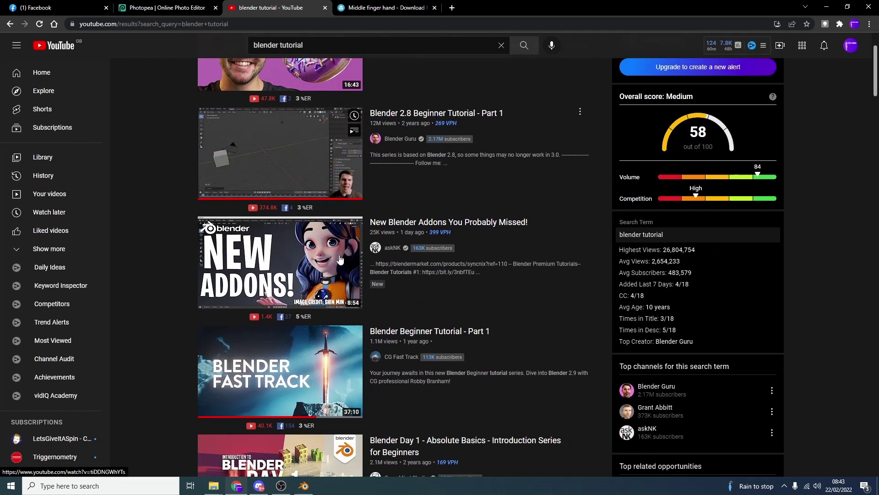
scroll(266, 281, "down", 3)
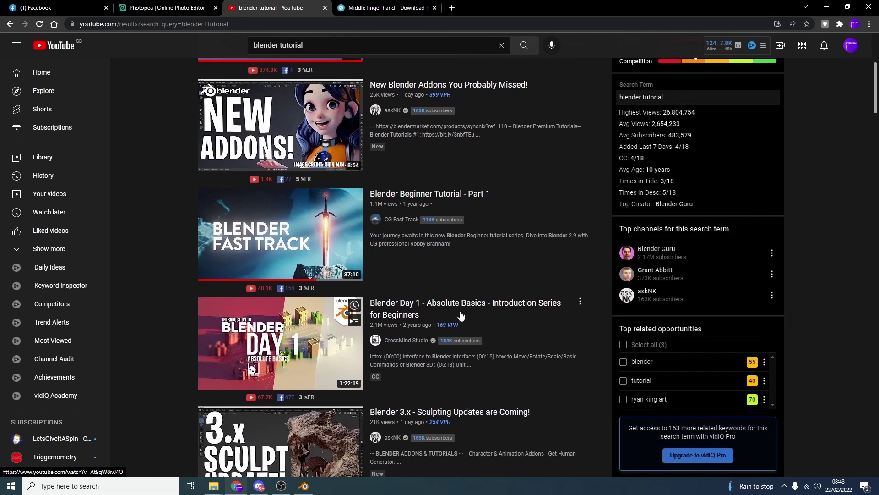
scroll(459, 313, "down", 15)
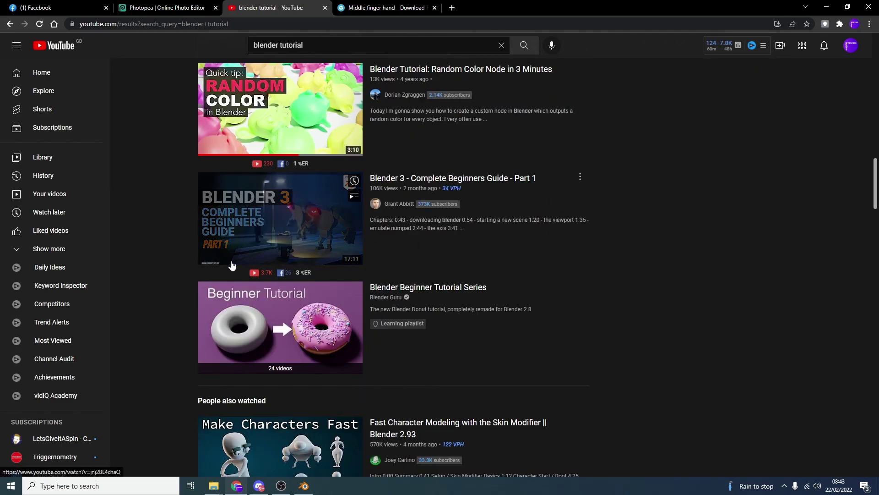
scroll(236, 256, "down", 3)
scroll(238, 262, "down", 4)
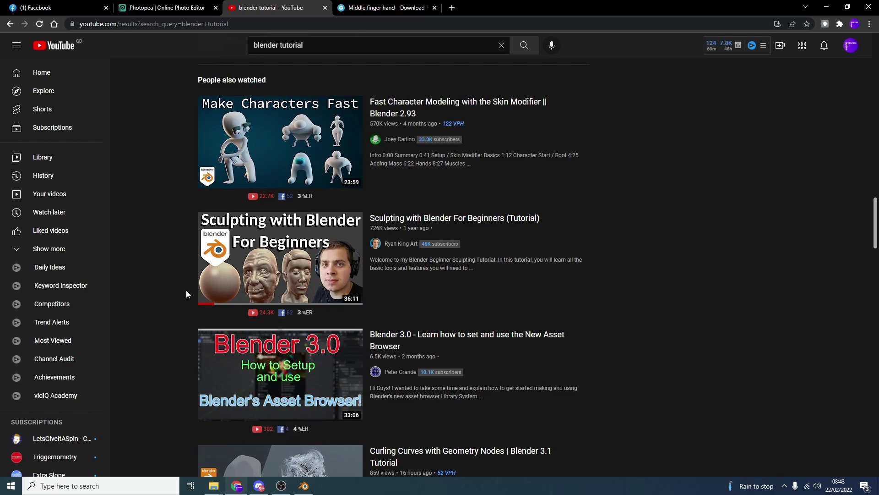
mouse_move(221, 297)
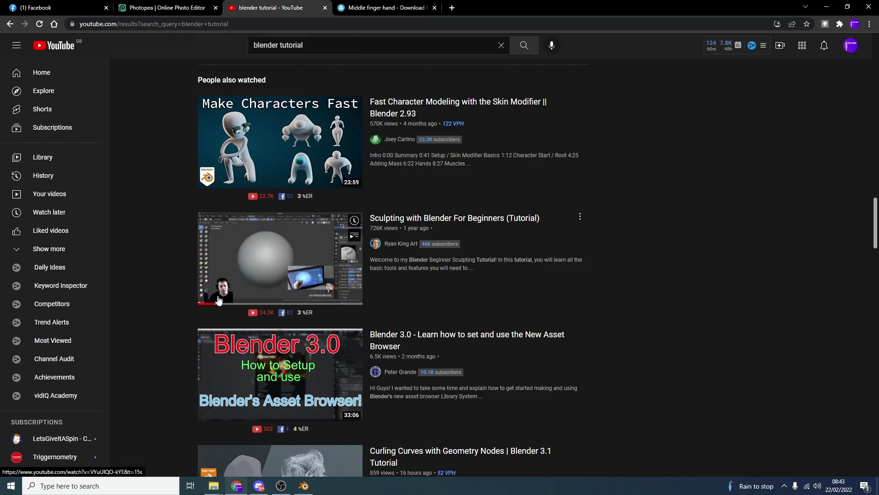
scroll(358, 256, "down", 8)
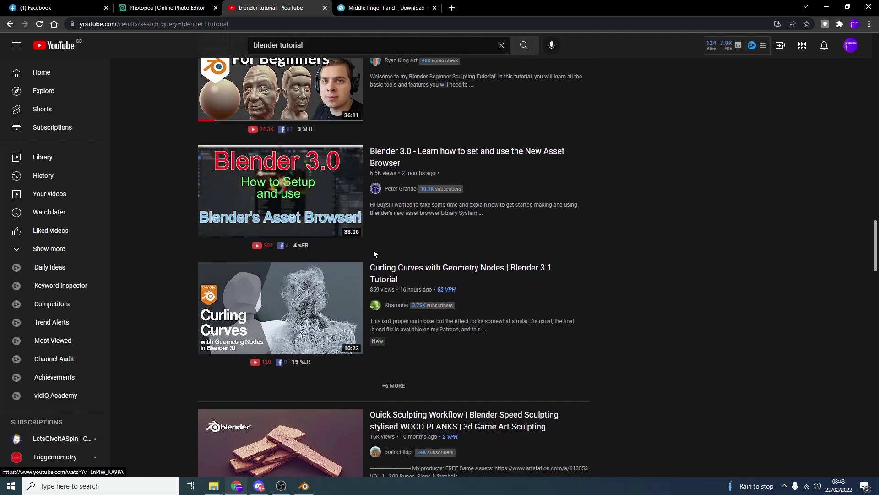
scroll(420, 255, "up", 1)
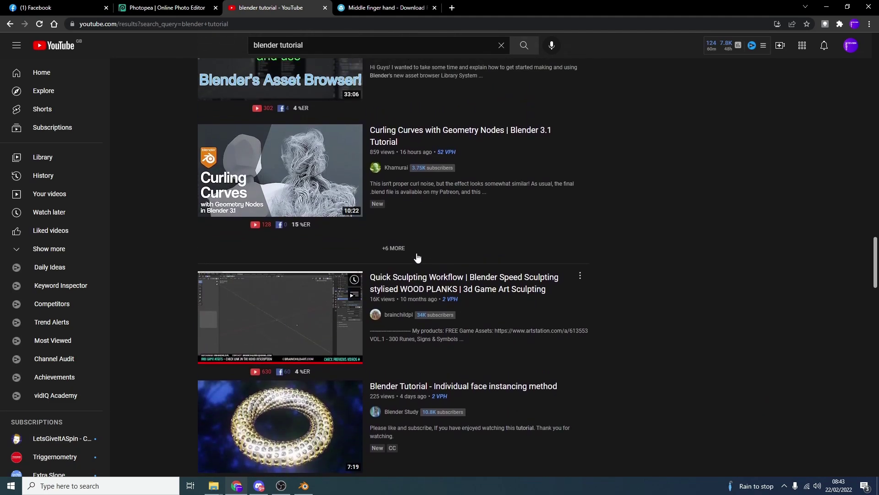
mouse_move(227, 173)
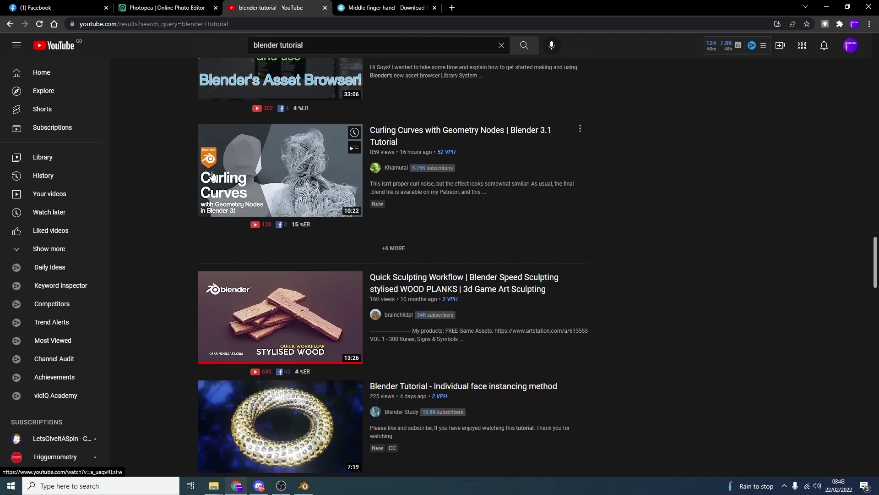
scroll(278, 273, "down", 10)
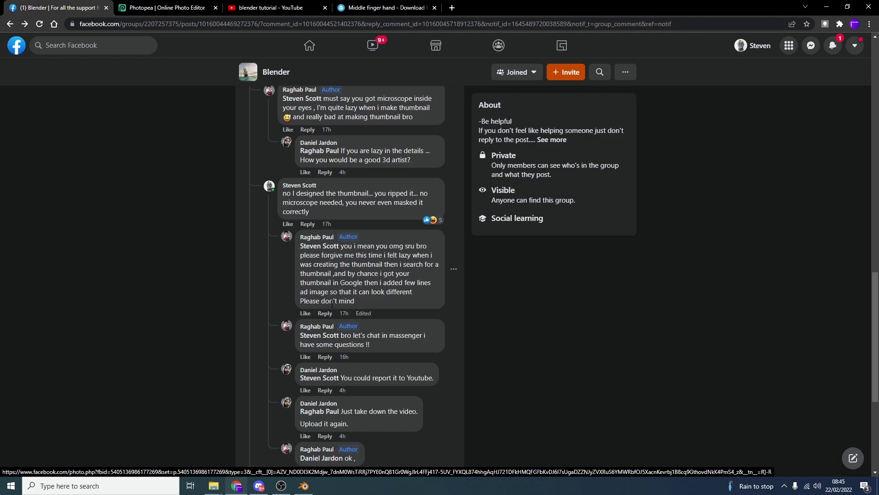
Create a blank 1920×1080 Photopea project from the FB Event Image preset
left_click(198, 6)
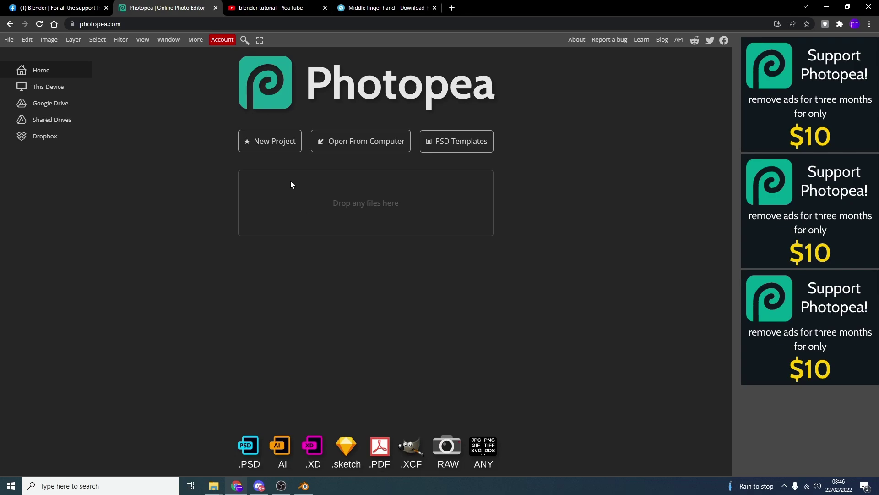
left_click(276, 143)
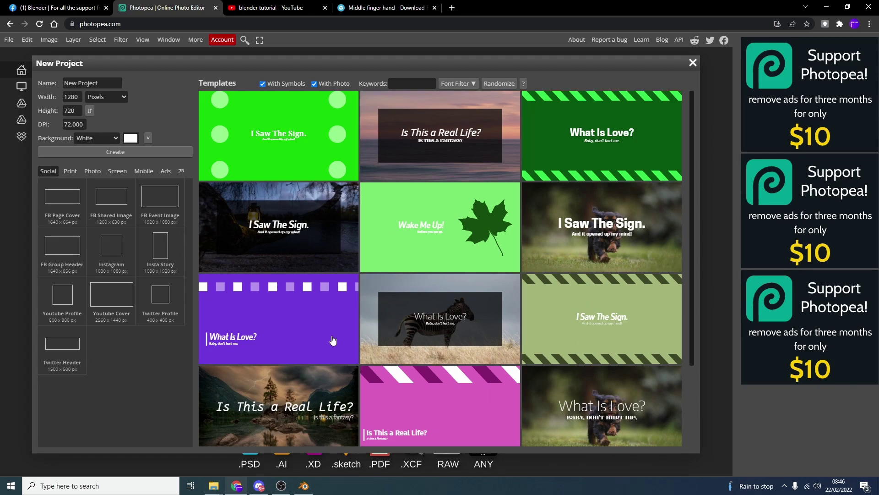
left_click(165, 211)
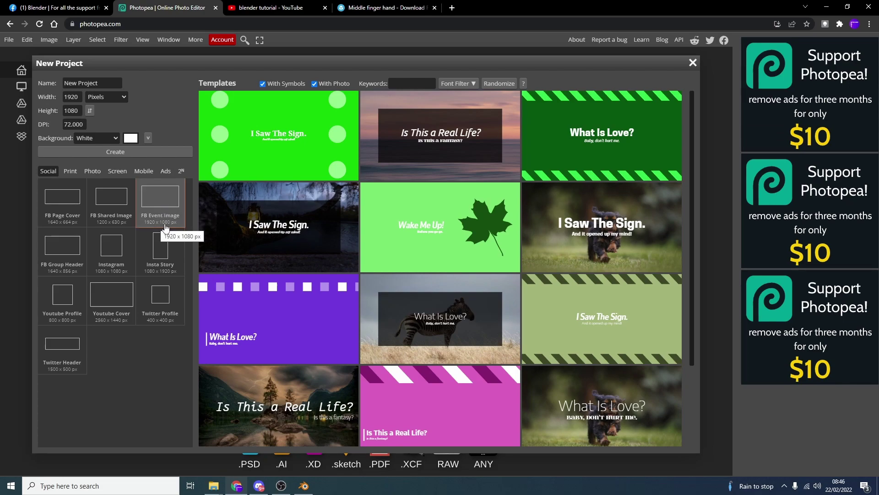
left_click(131, 152)
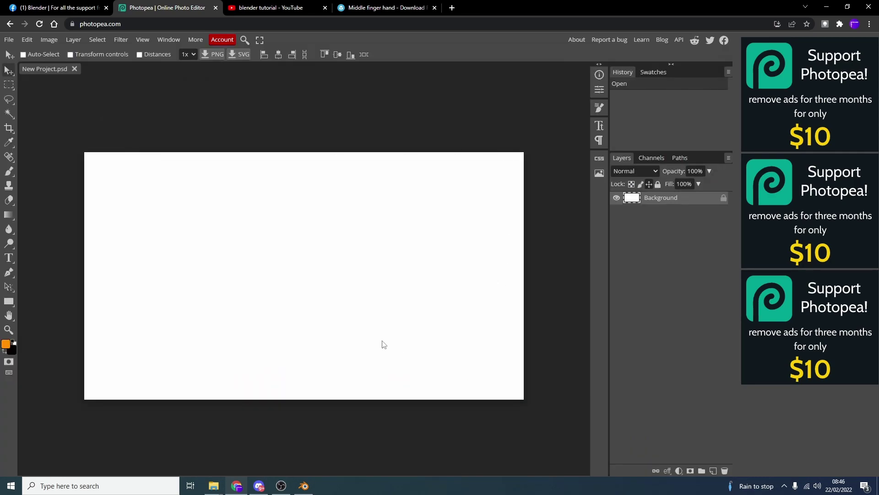
Add a rectangle shape with exact 1920×1080 dimensions
left_click(13, 303)
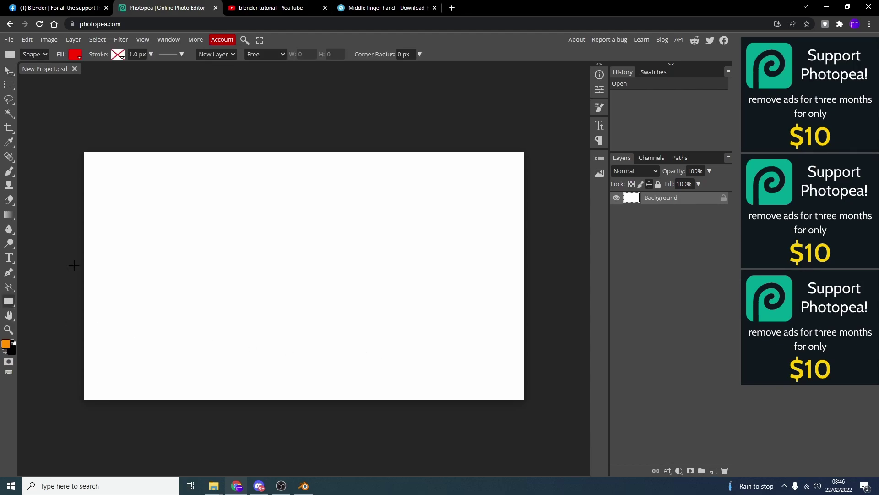
left_click(169, 122)
type("19")
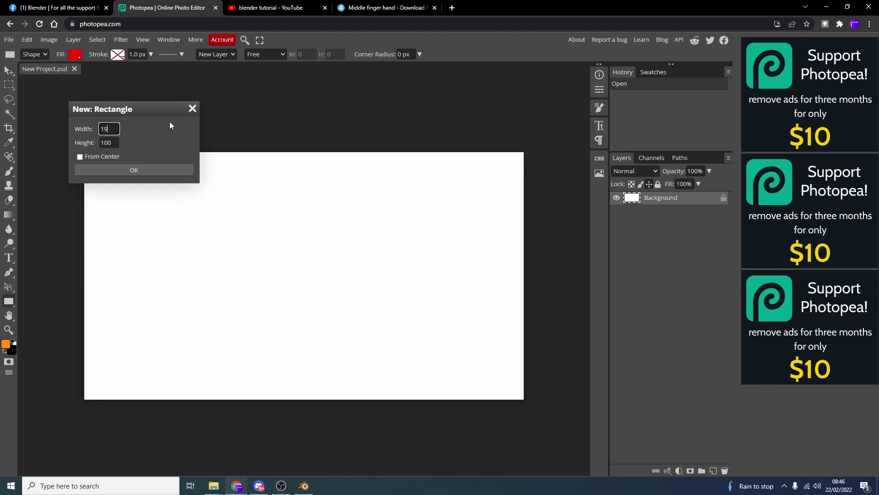
type("20")
key("Tab")
type("1080")
key("Tab")
left_click(110, 171)
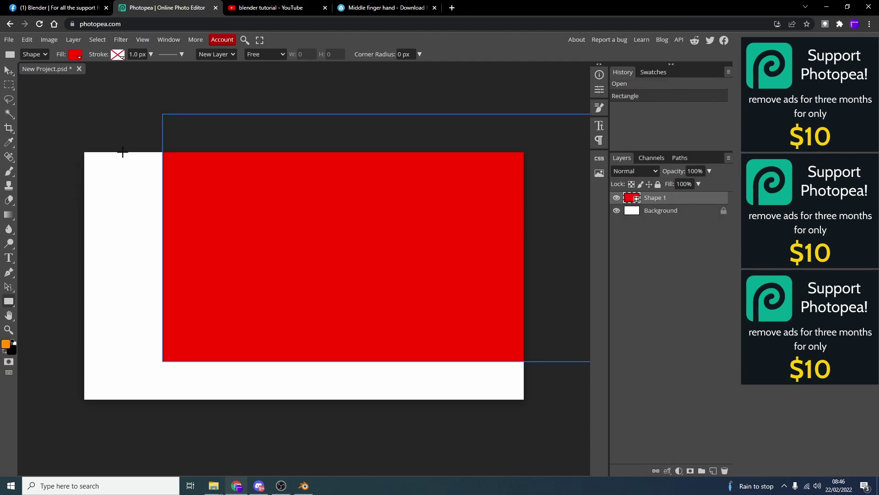
Make the rectangle unfilled with a 32 px orange outline, aligned to the canvas edges
left_click(75, 55)
left_click(104, 72)
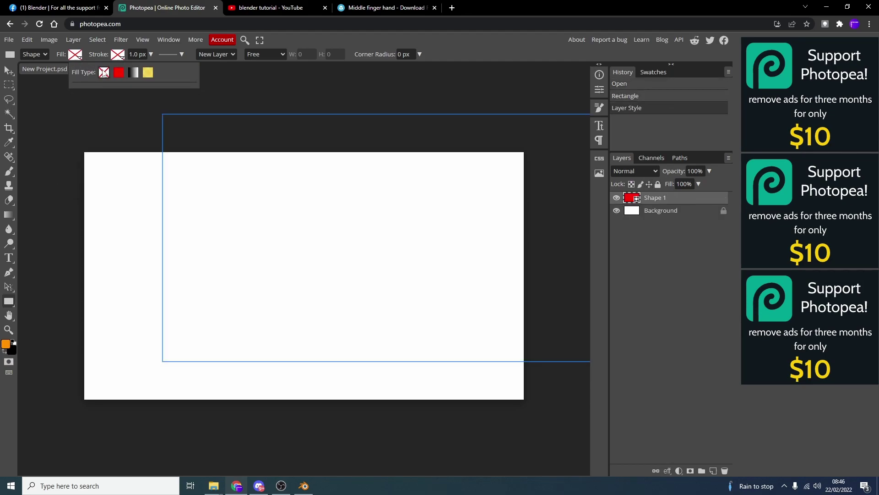
left_click(119, 55)
left_click(161, 73)
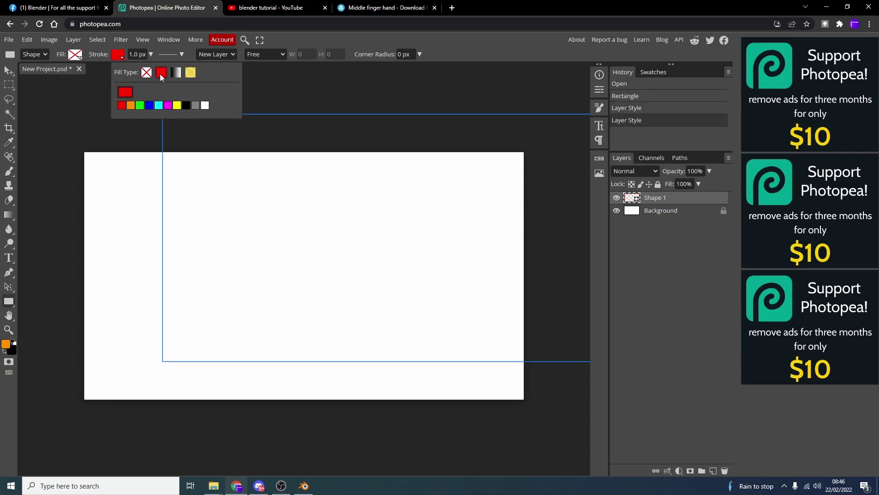
left_click(181, 55)
left_click(151, 54)
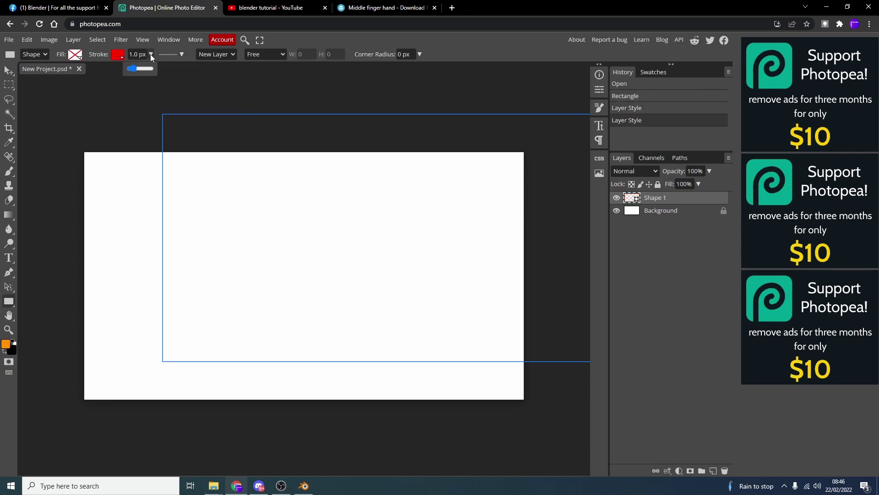
left_click_drag(138, 69, 142, 72)
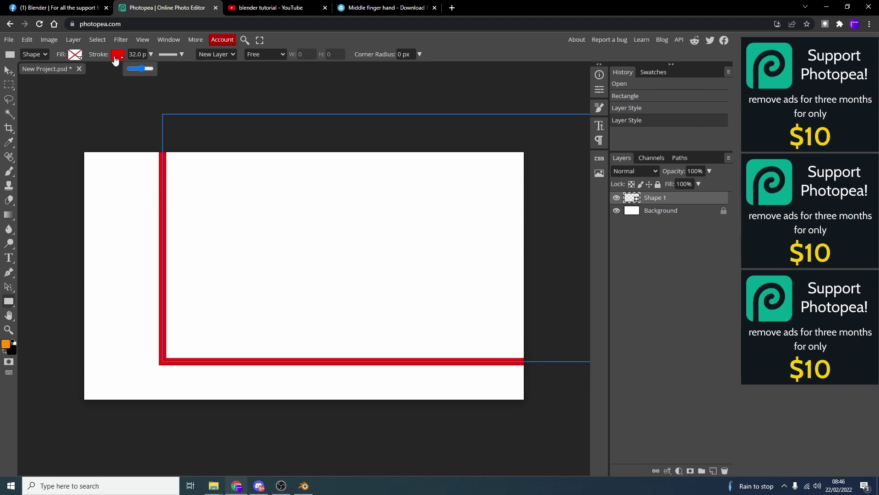
left_click(118, 57)
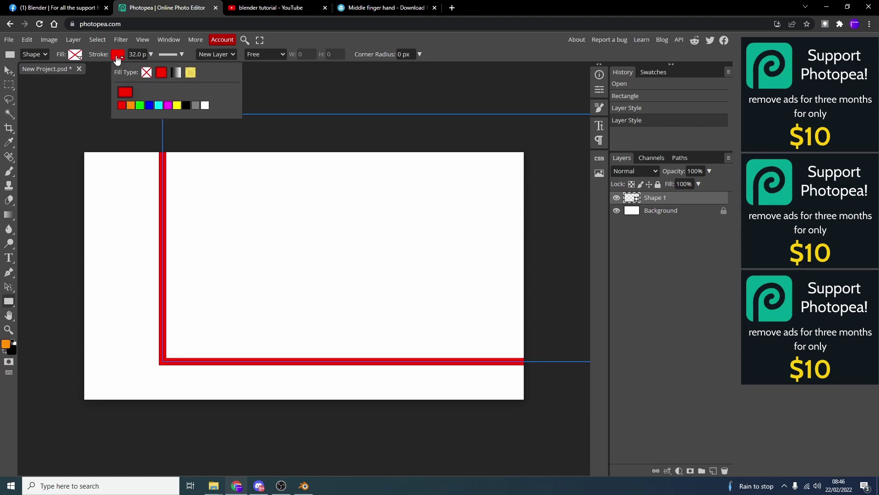
left_click(131, 106)
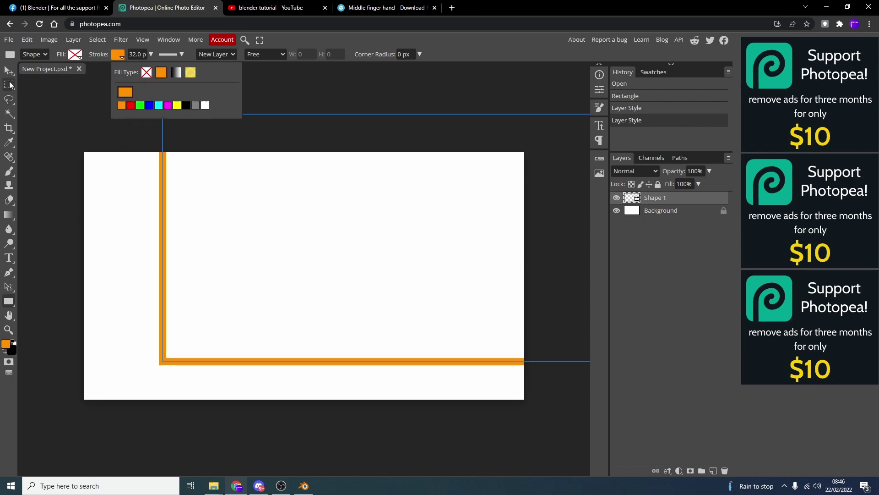
left_click(9, 70)
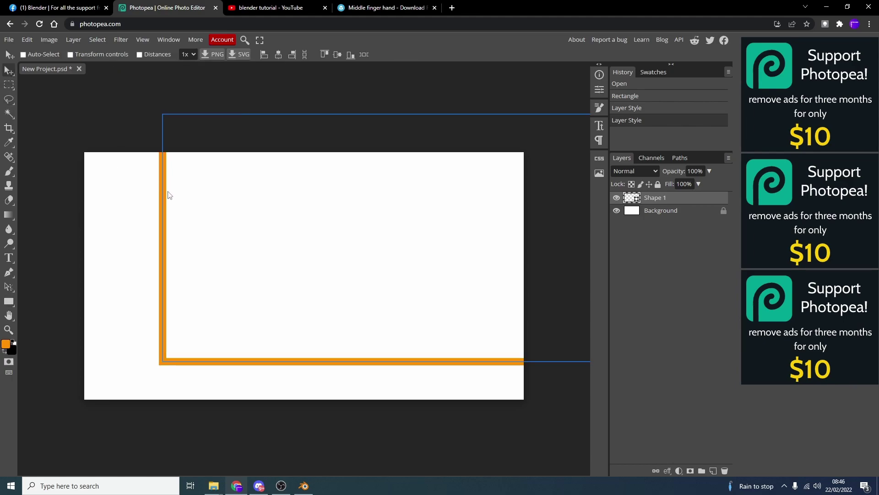
left_click_drag(169, 192, 96, 223)
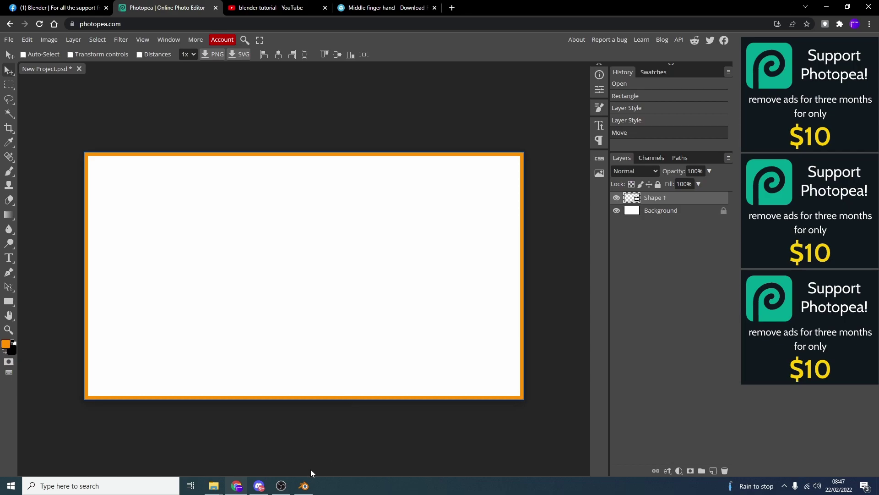
In Blender, rotate the hand model so its finger points upward, then deselect it
left_click(304, 486)
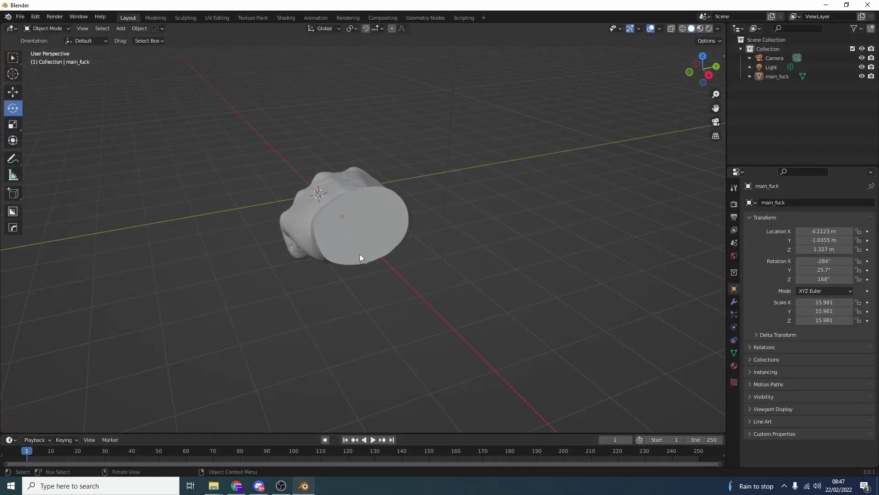
left_click(345, 221)
left_click_drag(346, 200, 372, 247)
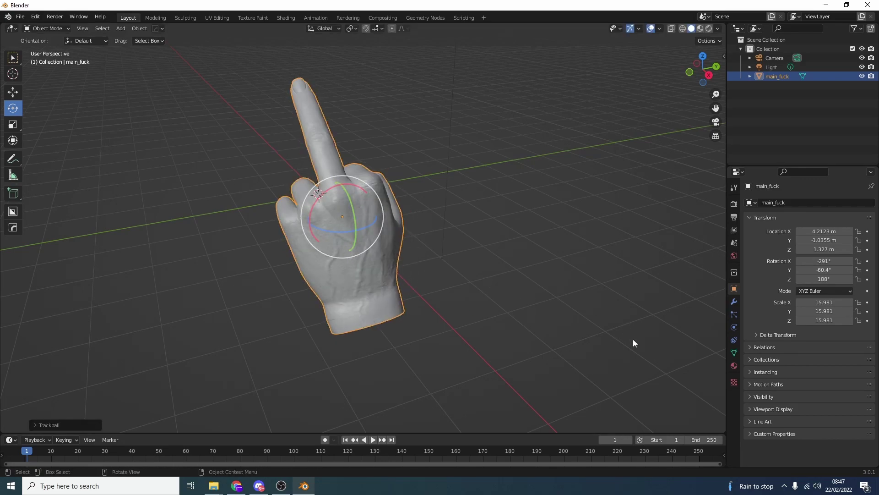
left_click(80, 19)
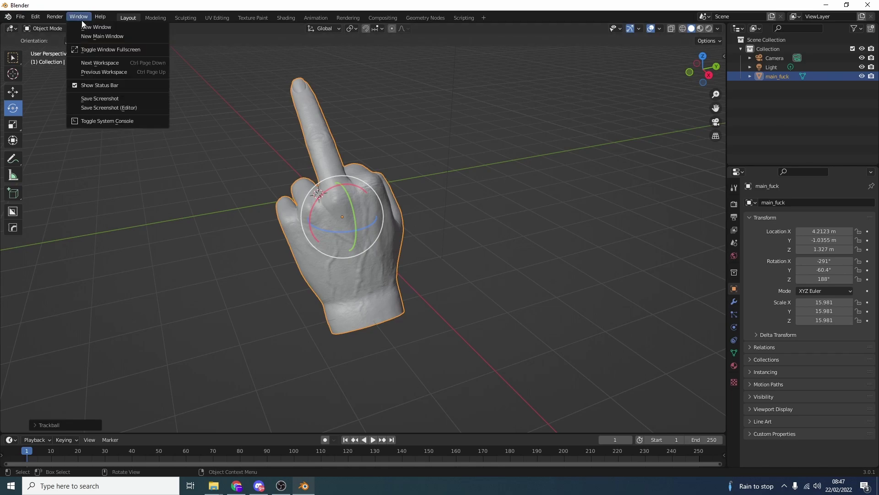
left_click(594, 233)
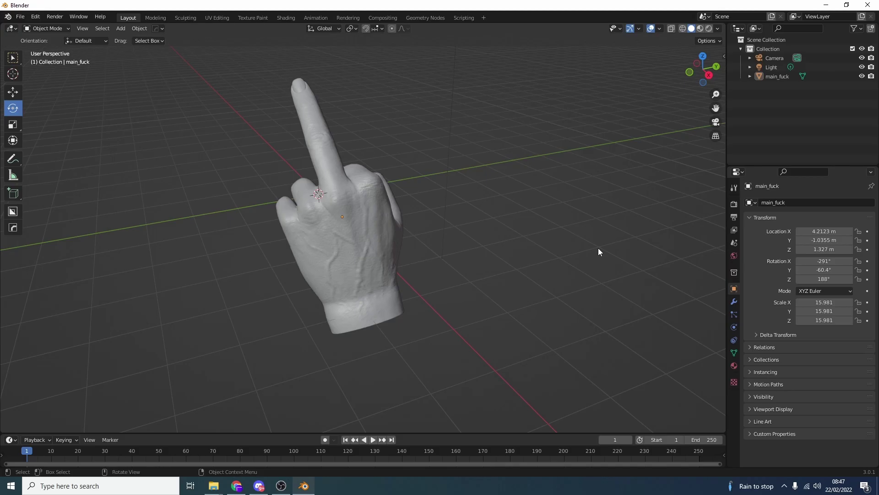
Capture the Blender viewport with Lightshot and copy it to the clipboard
key("Print")
left_click_drag(49, 30, 706, 427)
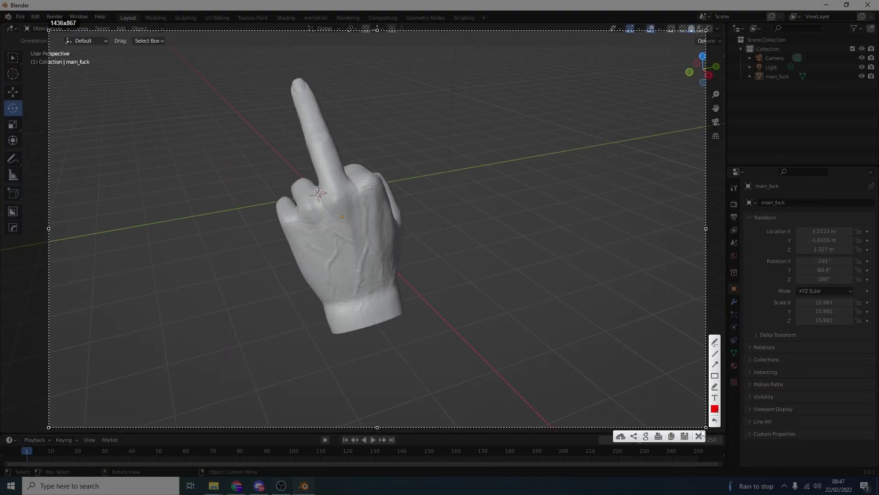
left_click(674, 436)
mouse_move(307, 490)
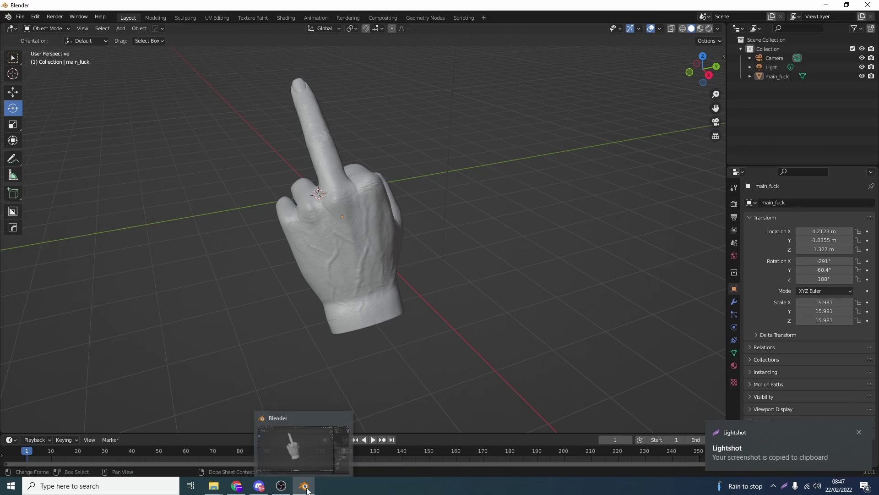
left_click(237, 485)
Paste the Blender screenshot as Layer 1 and move it beneath the orange frame
left_click(27, 39)
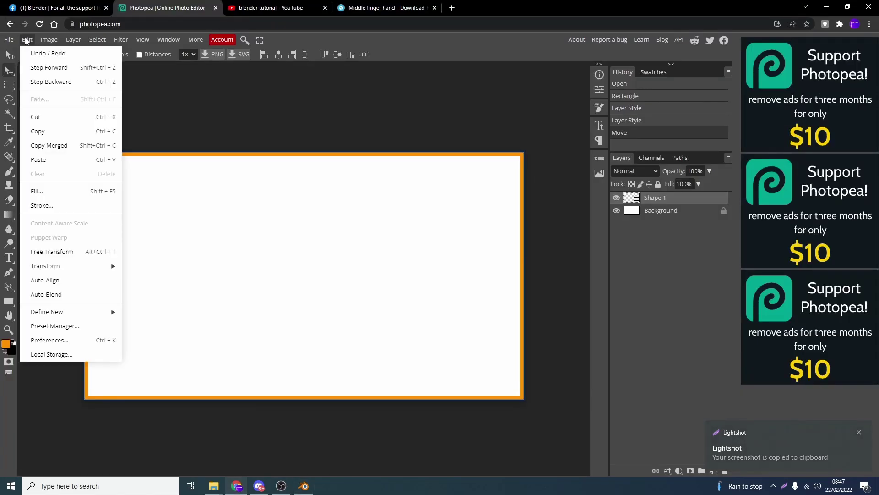
left_click(59, 160)
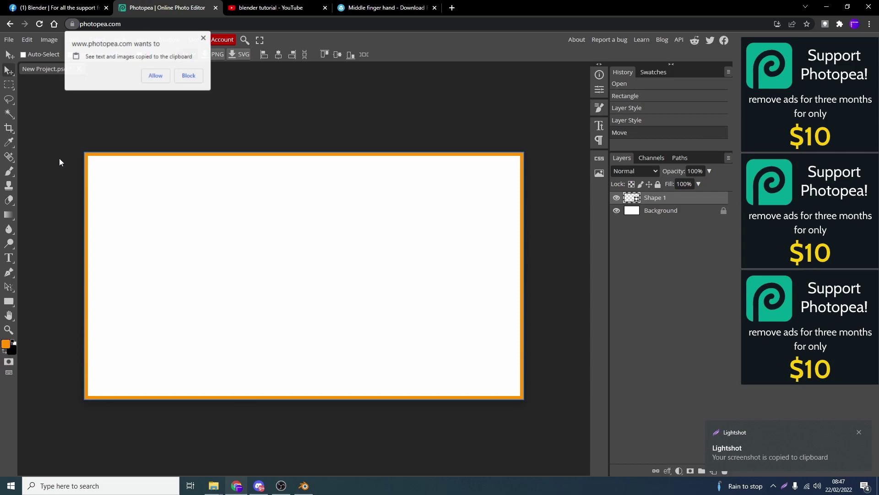
left_click(155, 76)
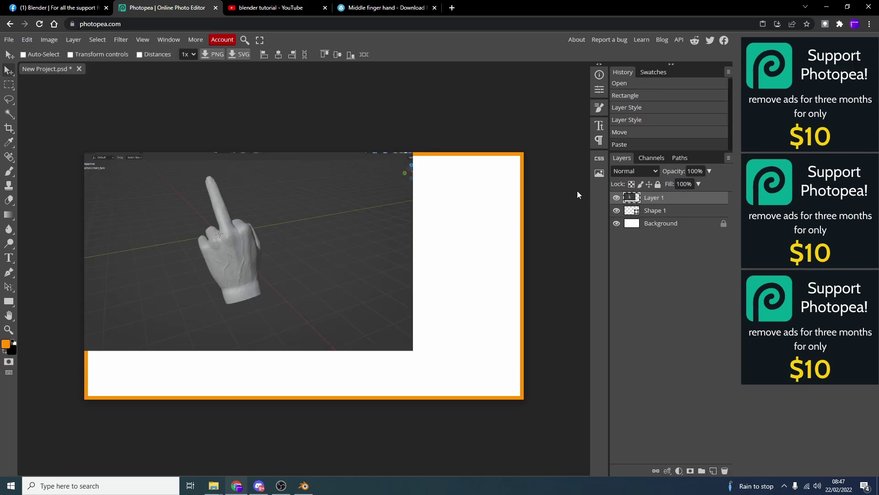
left_click_drag(632, 202, 632, 222)
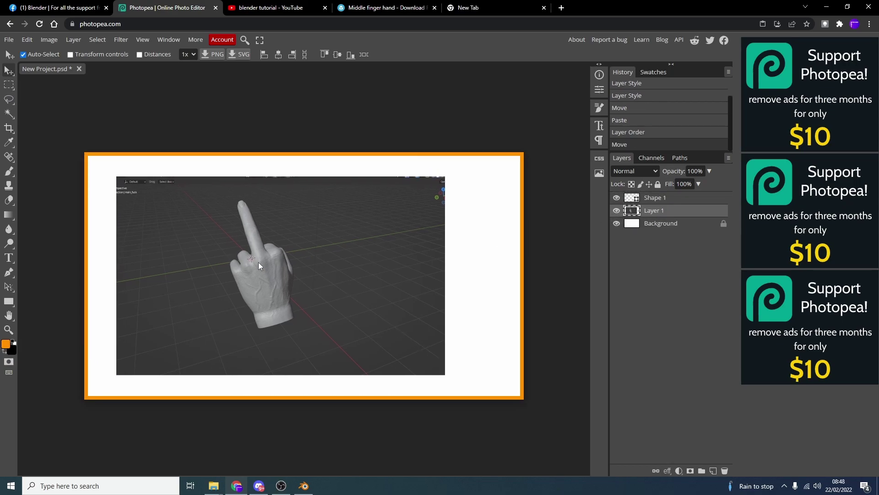
Scale and position the screenshot to fill the canvas, then inspect the Sketchfab hand model
left_click(70, 55)
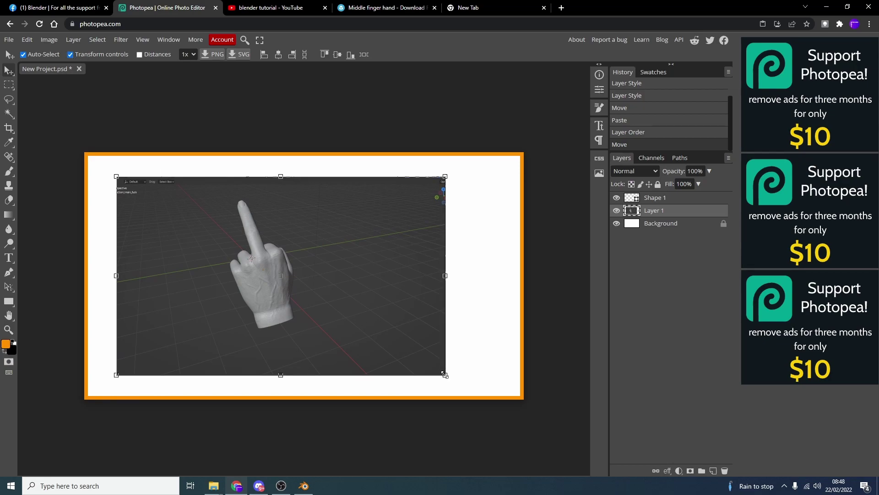
left_click_drag(445, 375, 574, 452)
left_click_drag(409, 293, 371, 260)
key("Return")
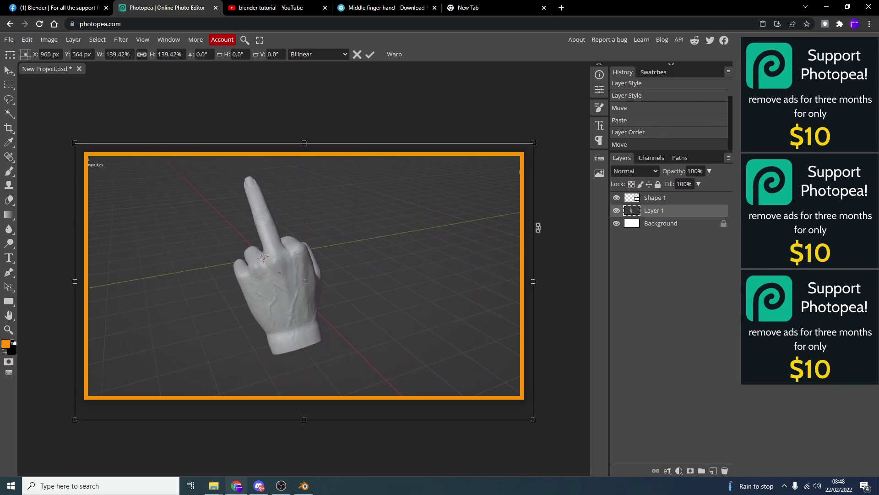
left_click_drag(98, 102, 99, 101)
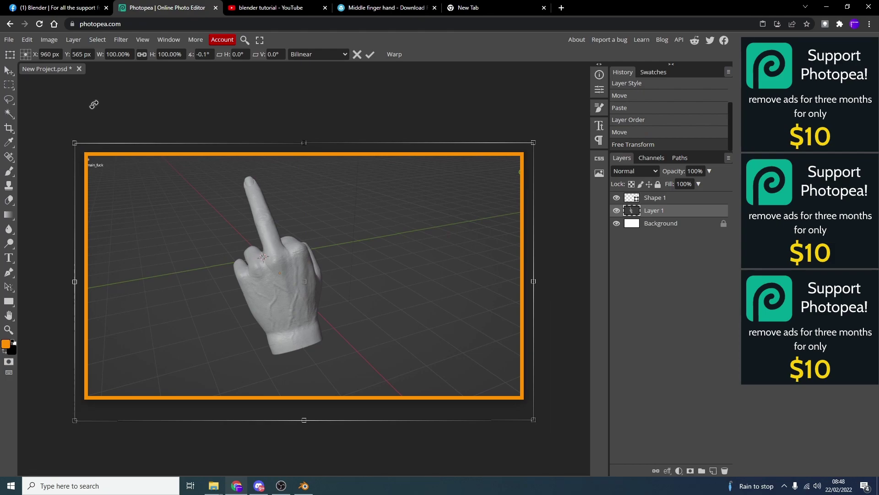
left_click(370, 8)
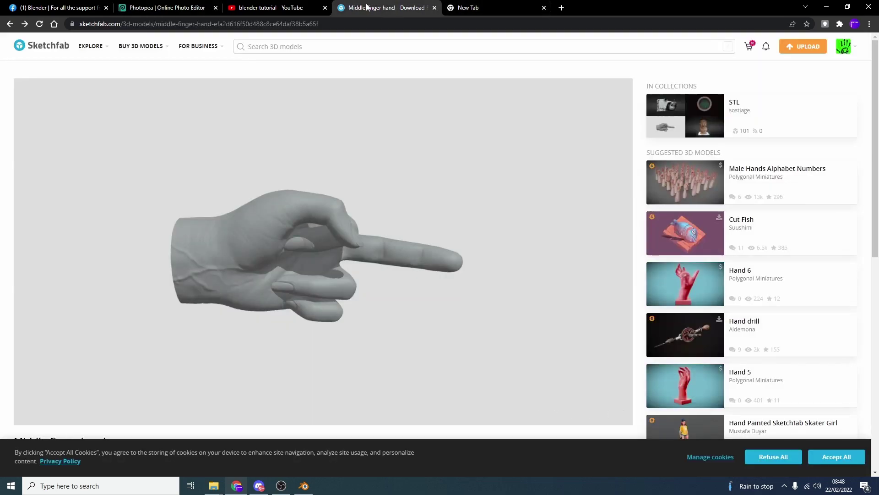
left_click_drag(359, 129, 375, 228)
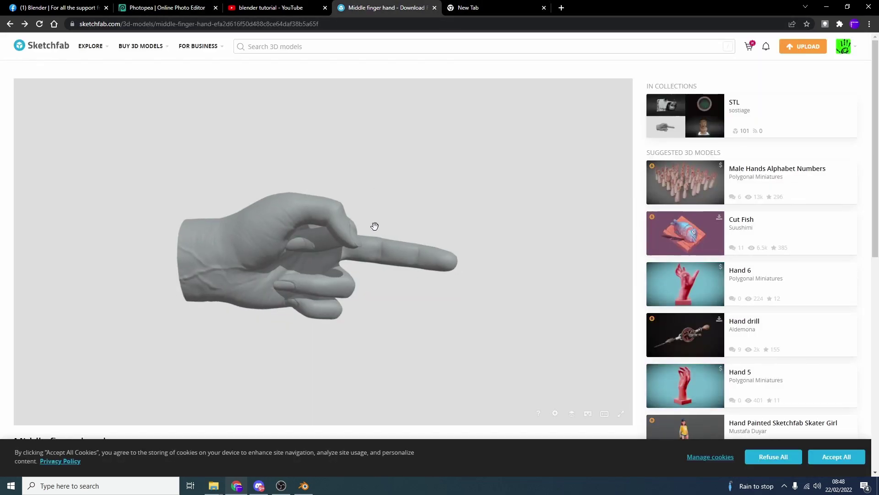
Search Google for 'Blender community logo'
left_click(461, 9)
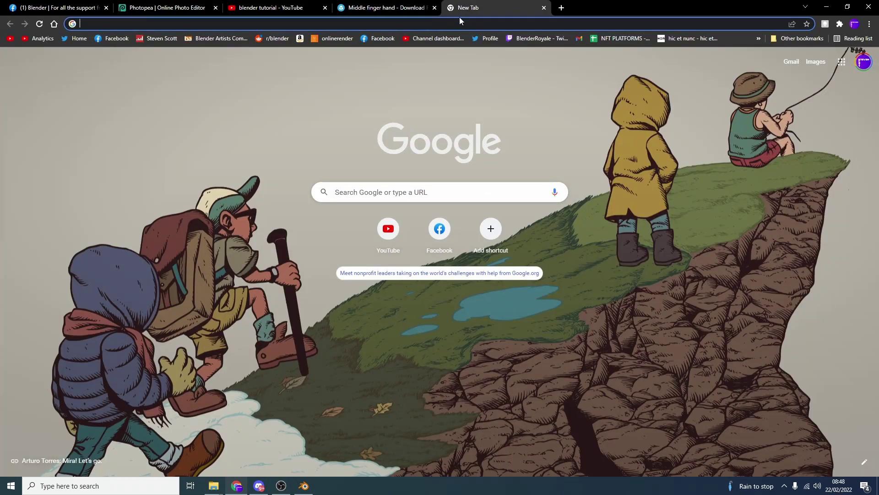
type("goog")
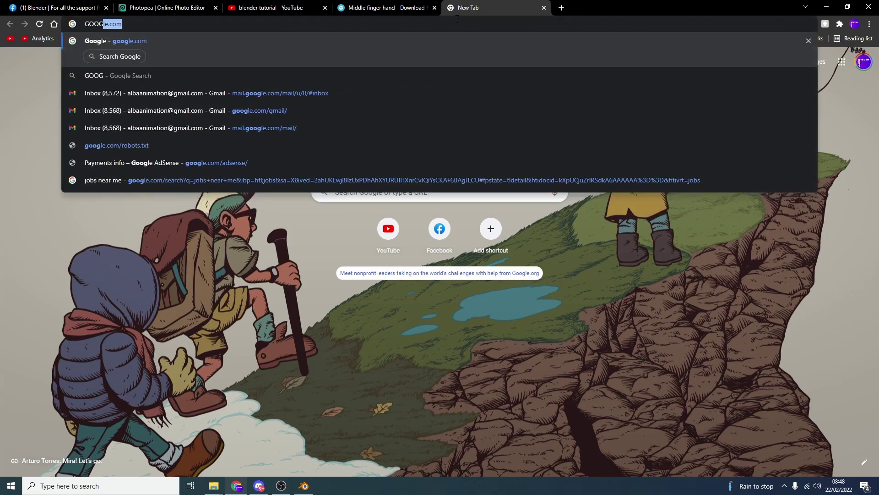
key("Return")
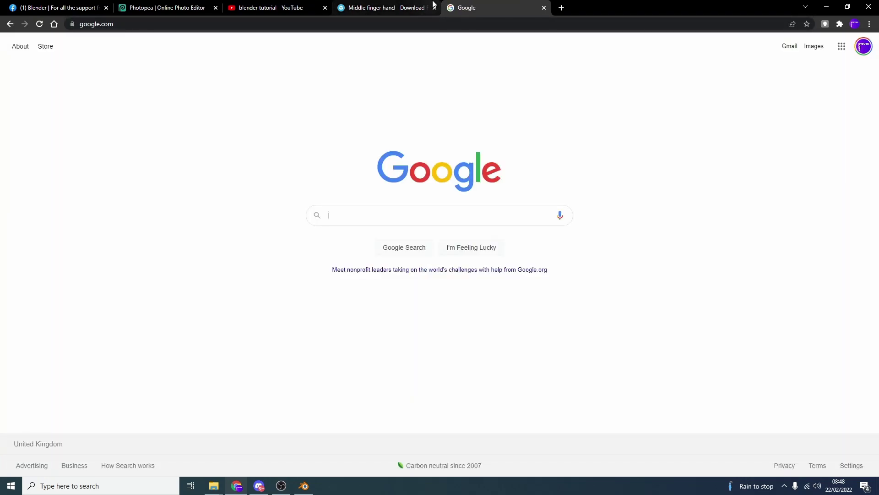
type("BLENDER COMM")
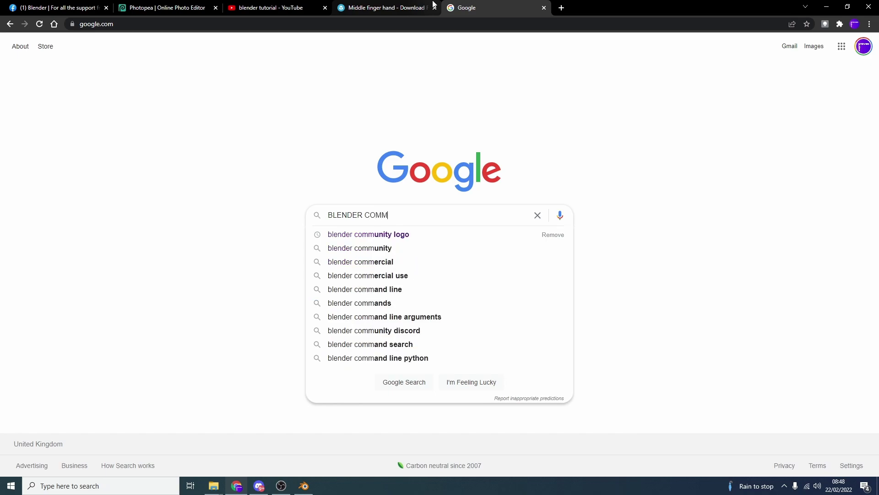
type("MUNITY LOGO")
key("Return")
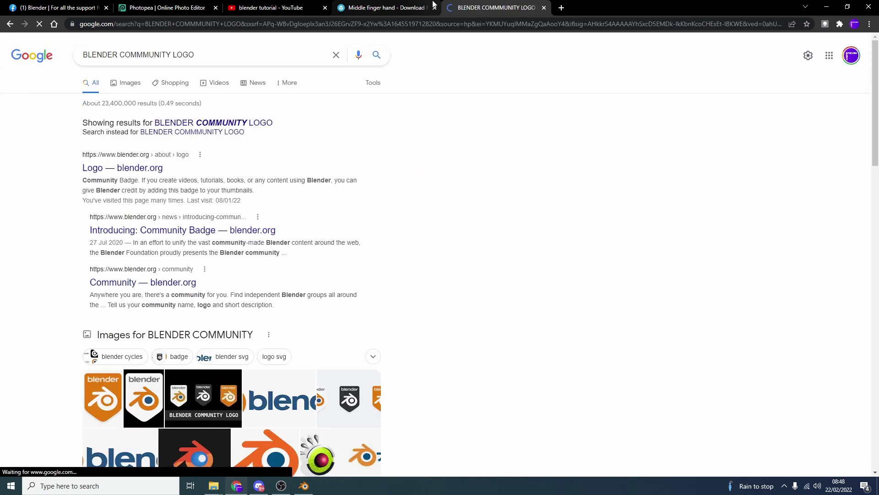
Copy the orange Blender community badge image from the results preview
left_click(107, 393)
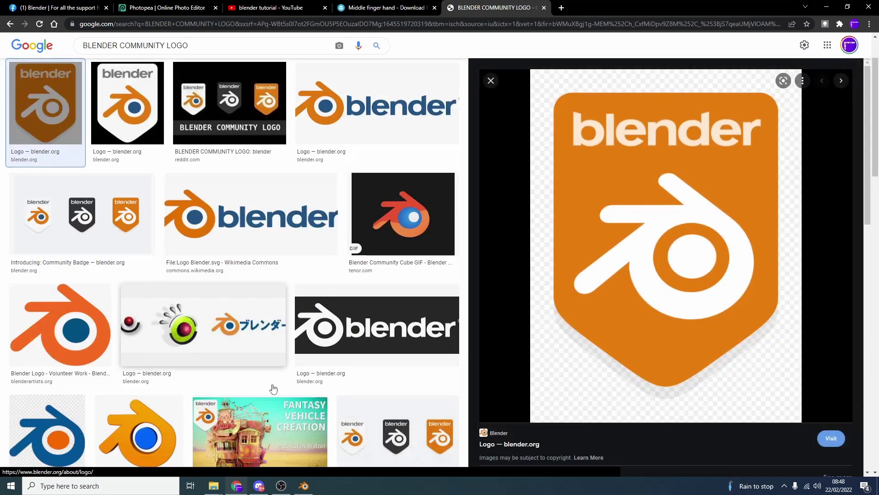
right_click(719, 226)
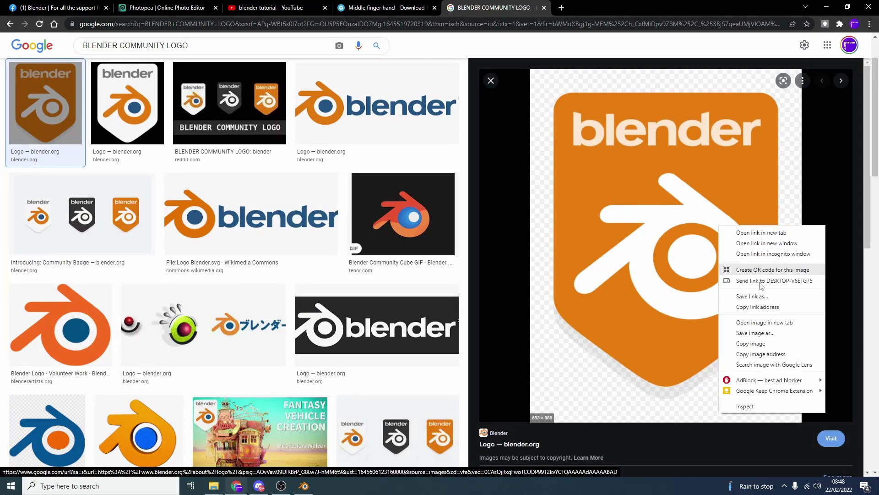
left_click(758, 344)
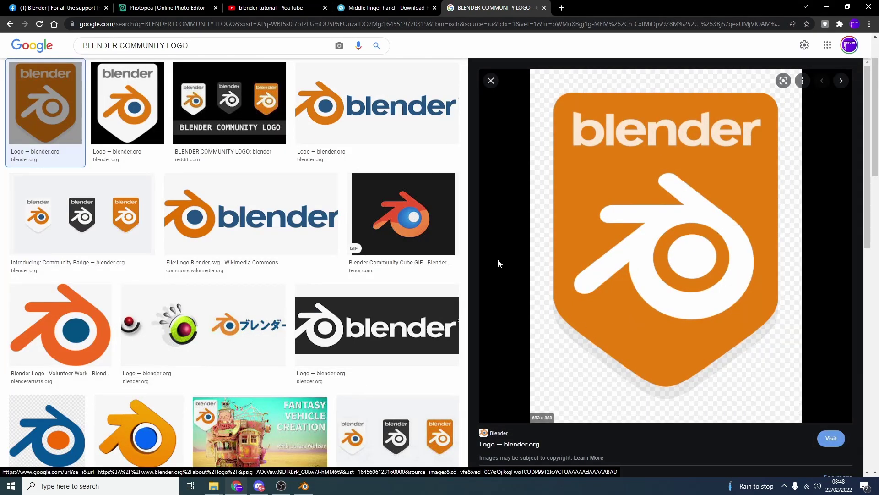
Paste the Blender badge as Layer 2, shrink it to about 41.58%, and place it top-right
left_click(149, 9)
left_click(27, 39)
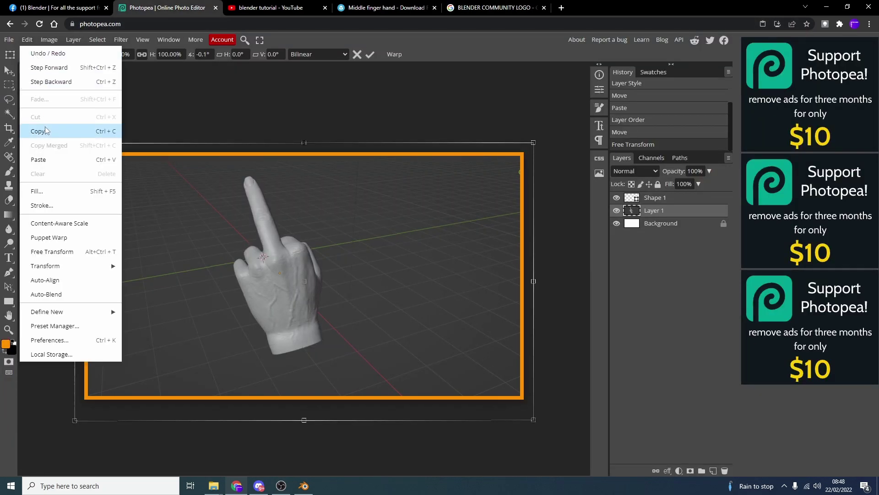
left_click(52, 160)
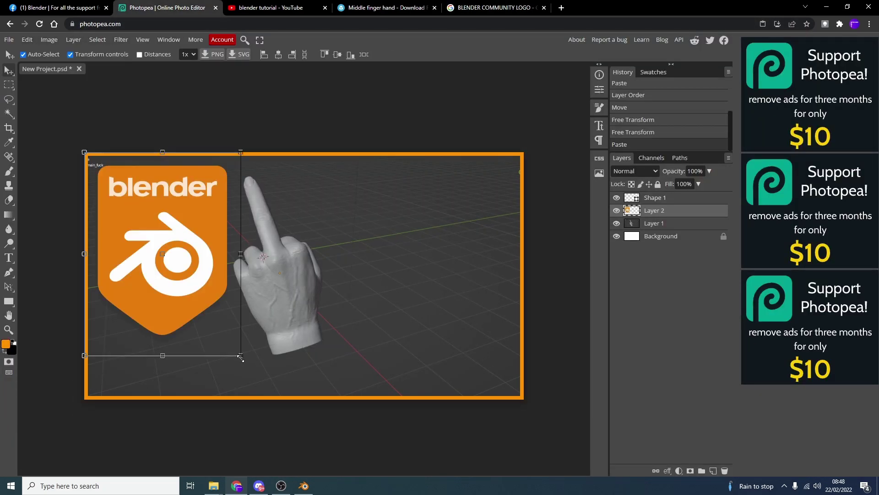
left_click_drag(240, 357, 150, 237)
left_click_drag(128, 202, 462, 213)
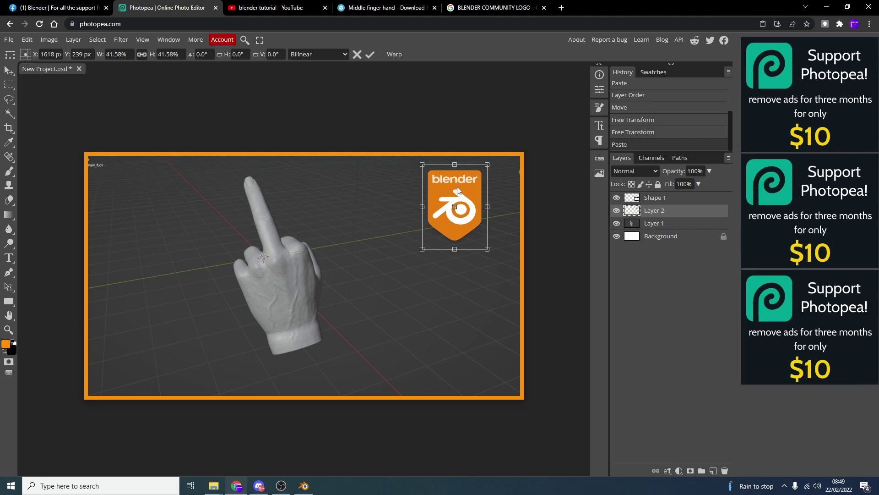
left_click_drag(458, 189, 472, 328)
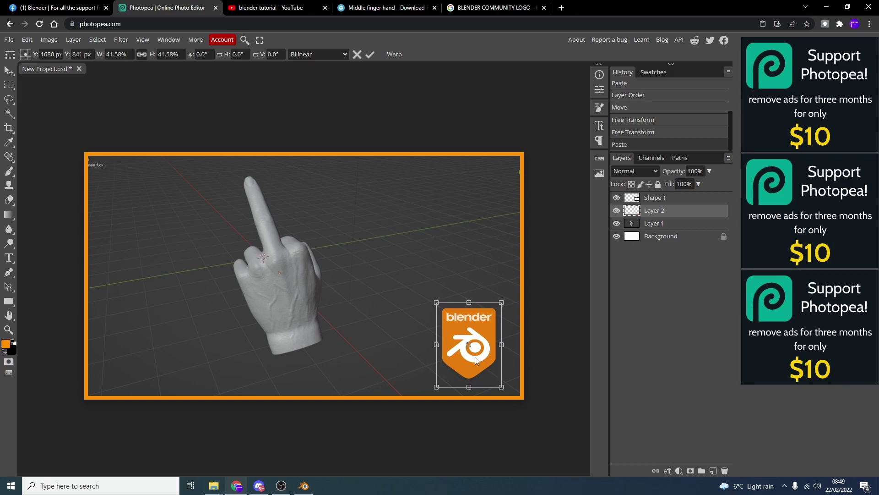
left_click_drag(477, 360, 466, 227)
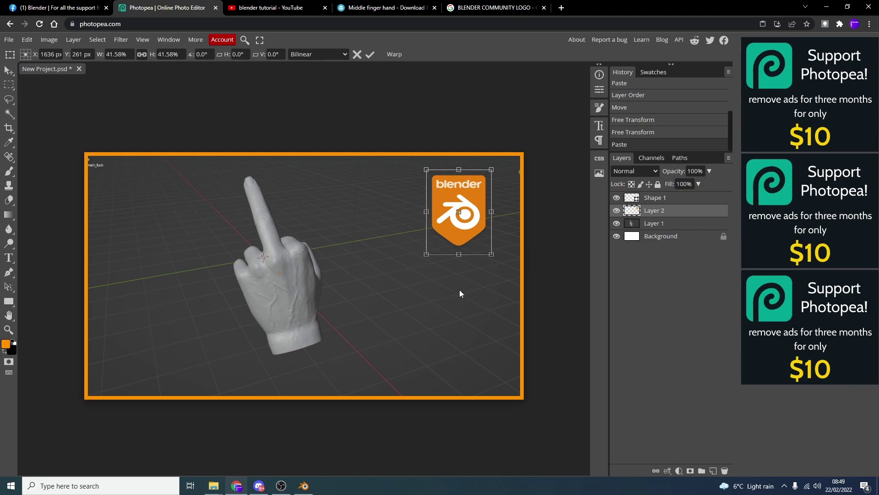
Draw a solid black, outline-free rectangle bar across the bottom of the thumbnail
left_click(9, 301)
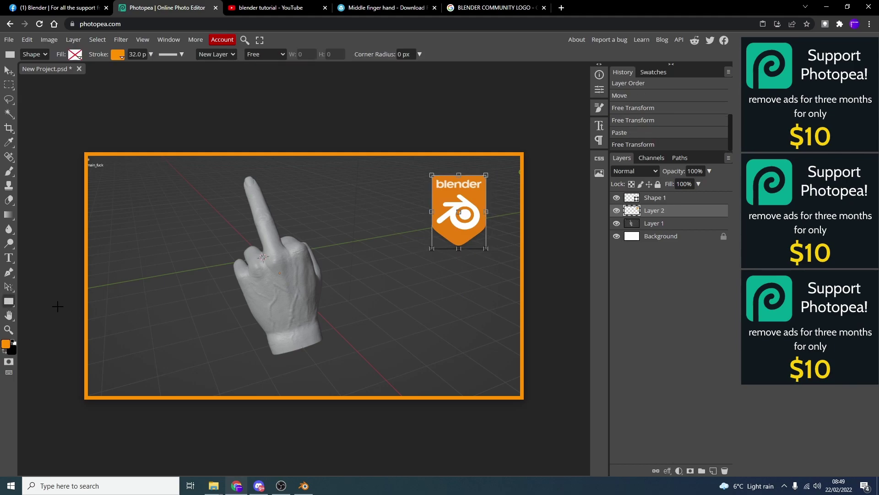
left_click(75, 56)
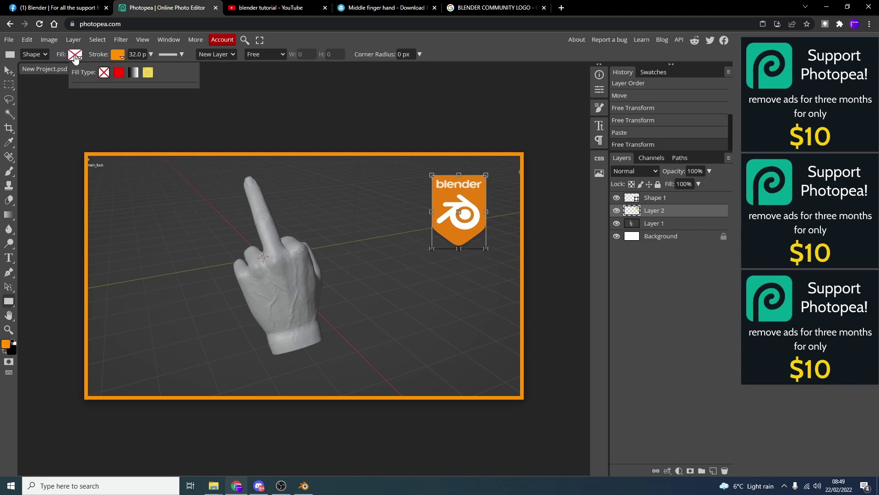
left_click(120, 73)
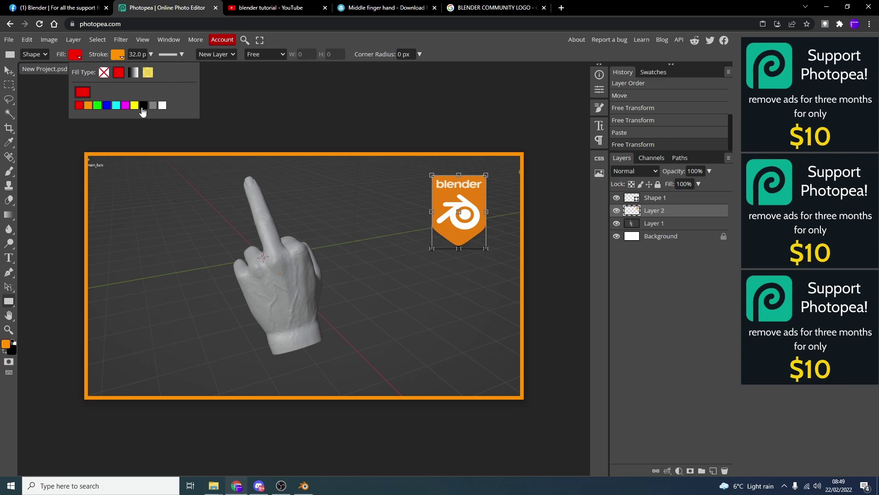
left_click(119, 63)
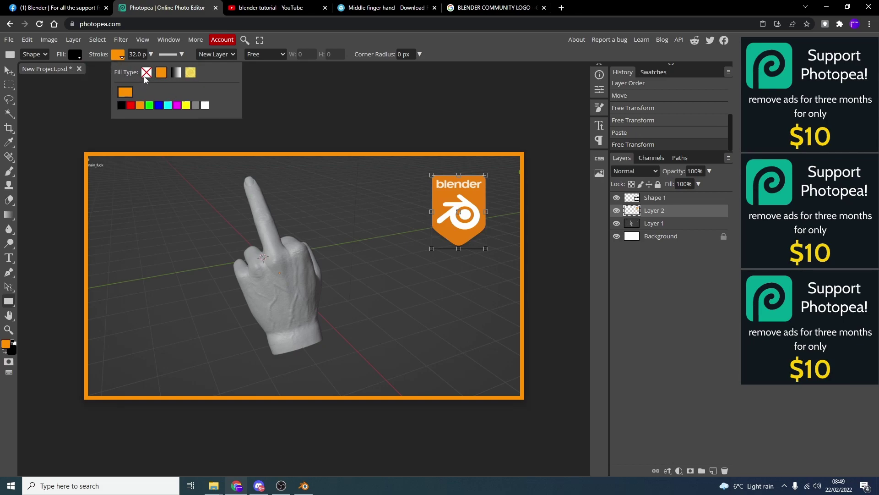
left_click(145, 72)
left_click_drag(56, 348, 537, 411)
Move the hand screenshot layer up so it sits above the black bar
key("v")
left_click(313, 311)
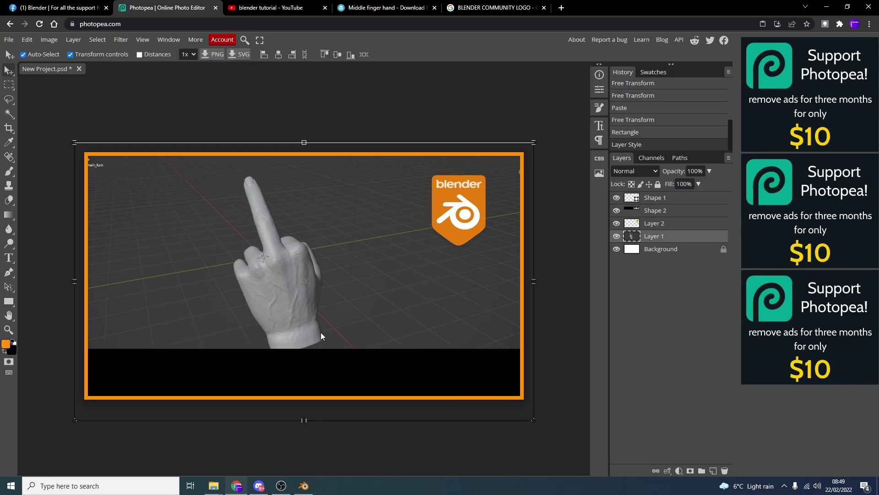
left_click_drag(313, 305, 312, 282)
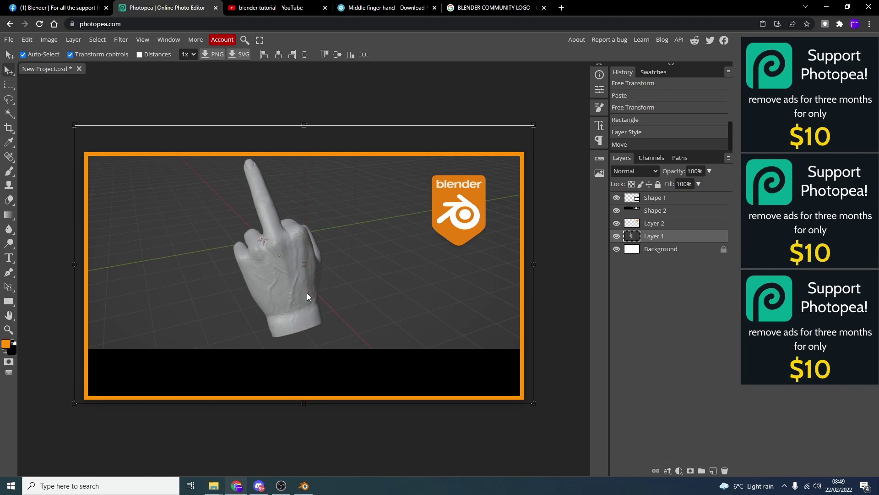
Add a text box on the lower canvas reading 'blender tutorial' in white
left_click(9, 257)
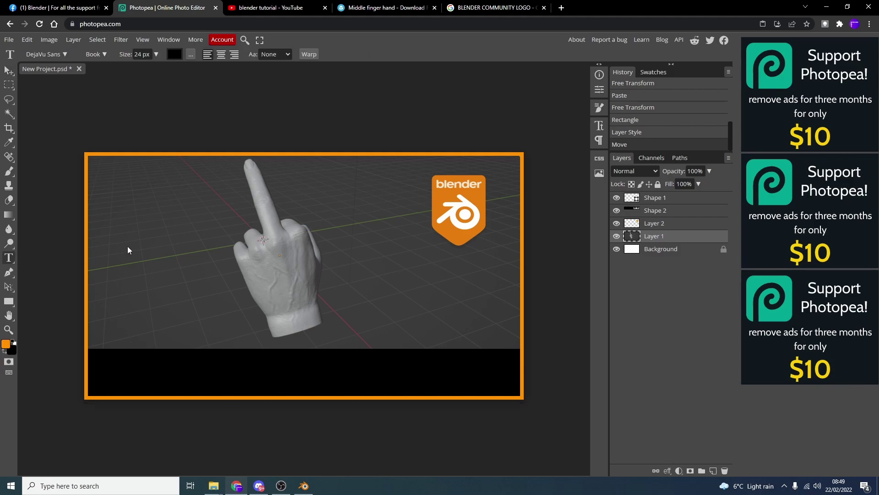
left_click_drag(177, 253, 355, 347)
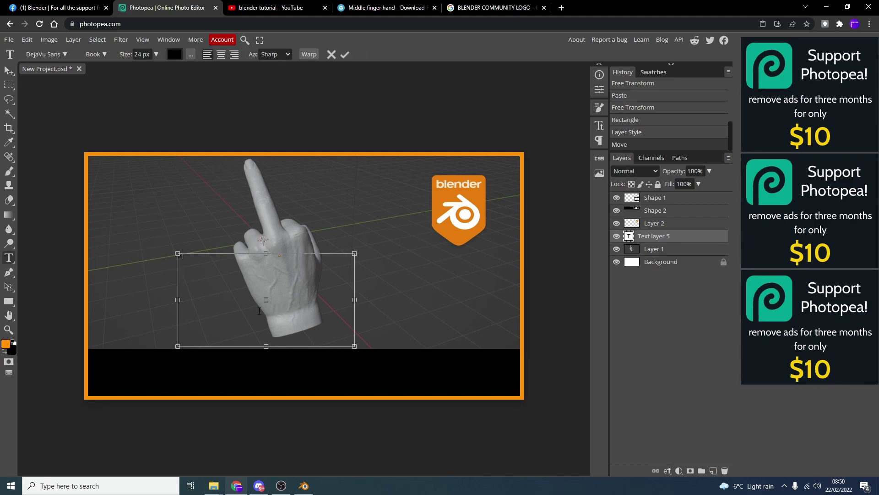
type("blender tutorial")
key("ctrl+a")
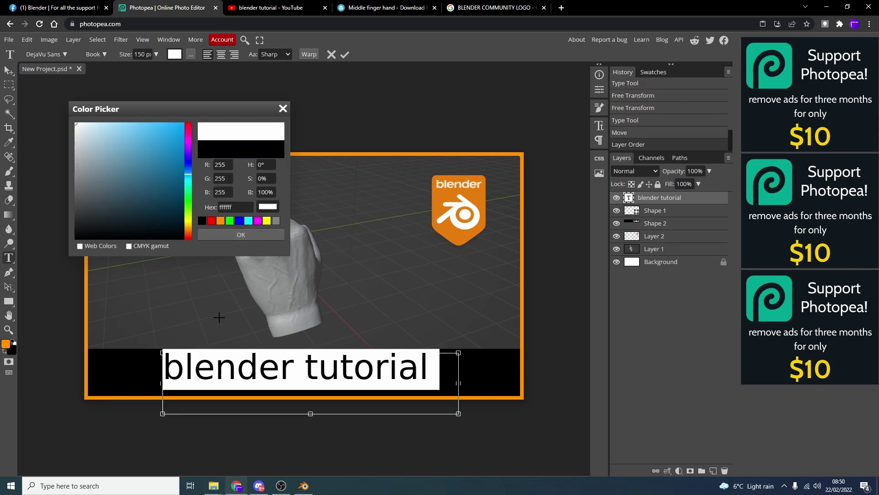
left_click(257, 235)
Capitalise the text to 'Blender Tutorial' and commit it
left_click(184, 369)
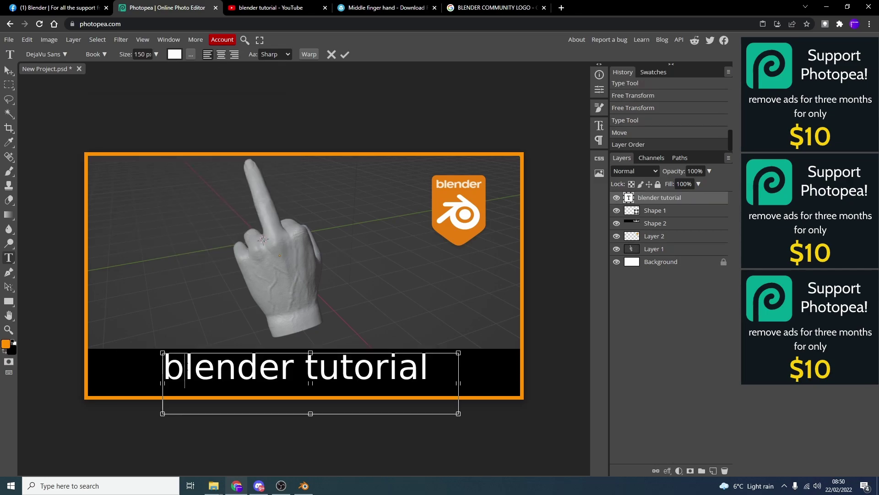
key("BackSpace")
type("b")
key("BackSpace")
type("B")
left_click(319, 369)
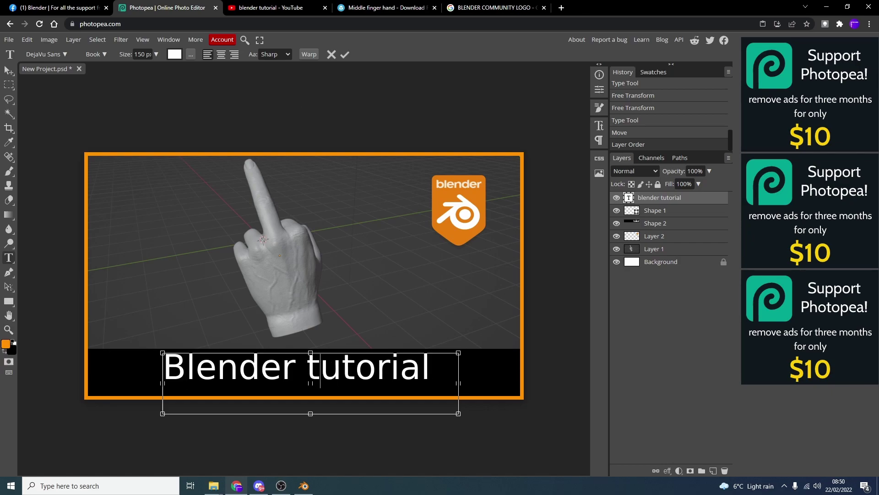
key("BackSpace")
type("T")
left_click(9, 70)
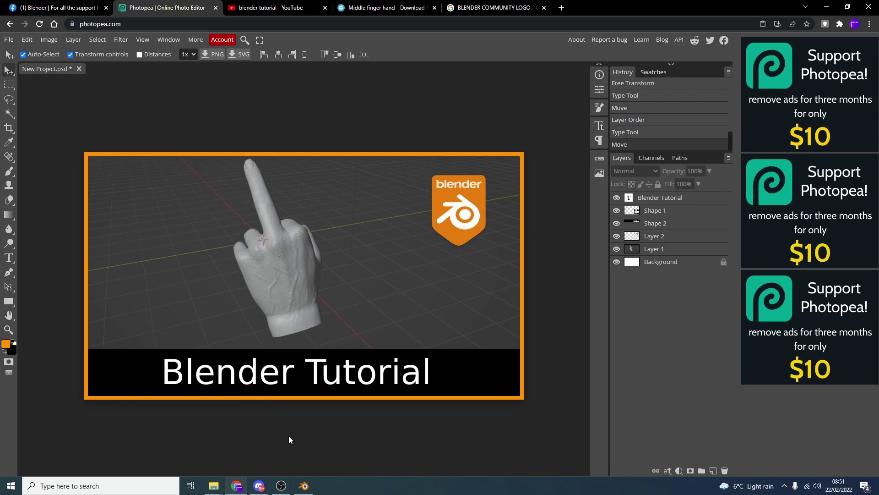
Bring the OBS Studio window to the front from the taskbar
left_click(281, 486)
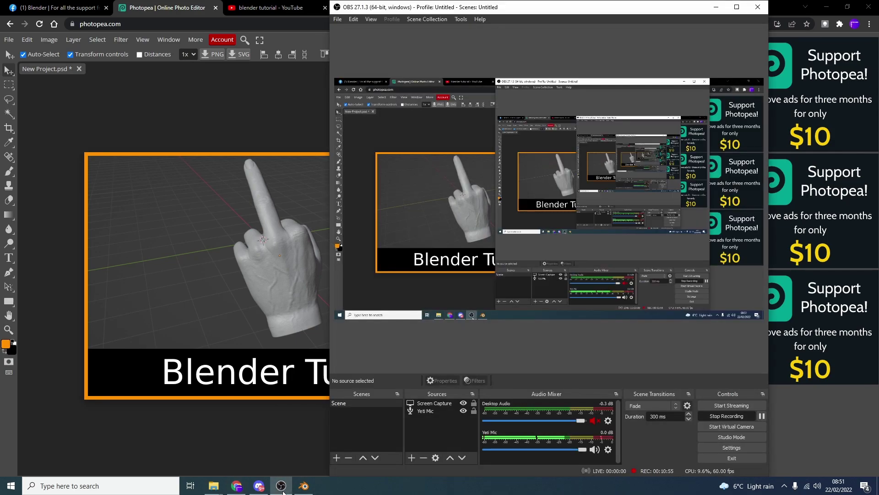